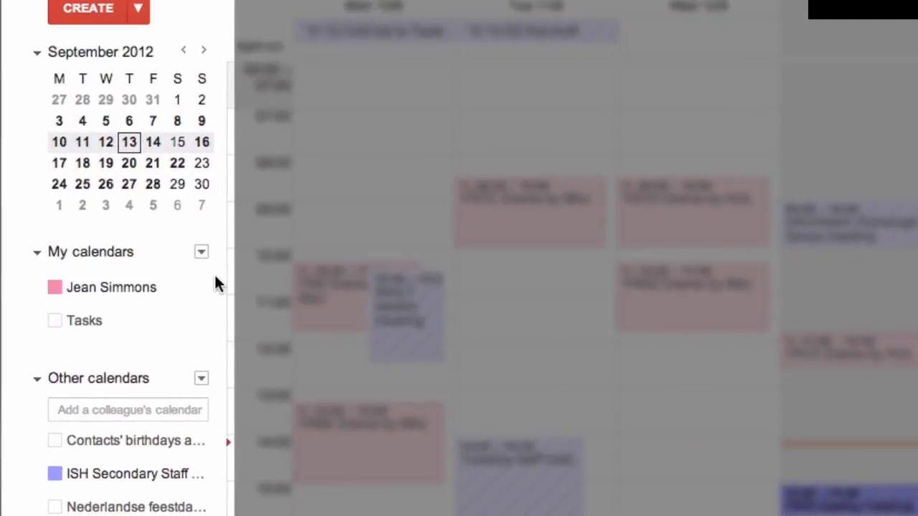
Hide the ISH Secondary Staff calendar's events and show them again
mouse_move(214, 290)
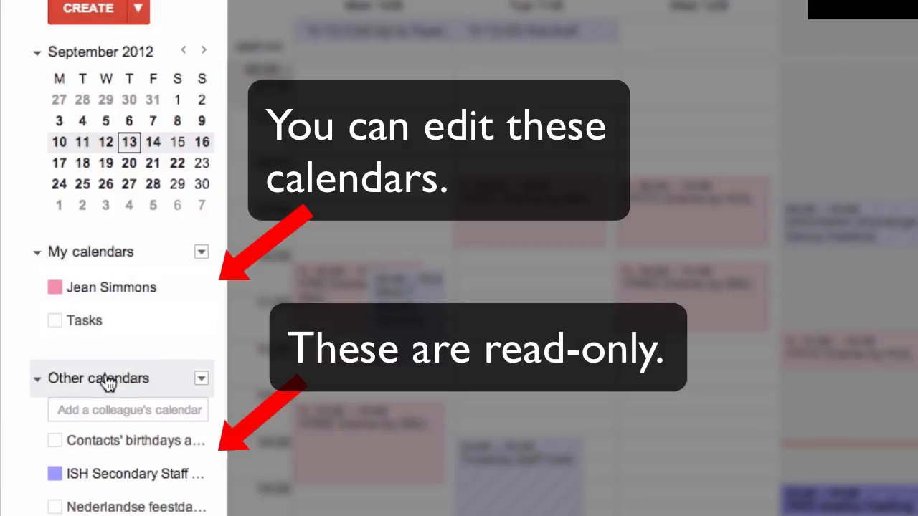
click(129, 440)
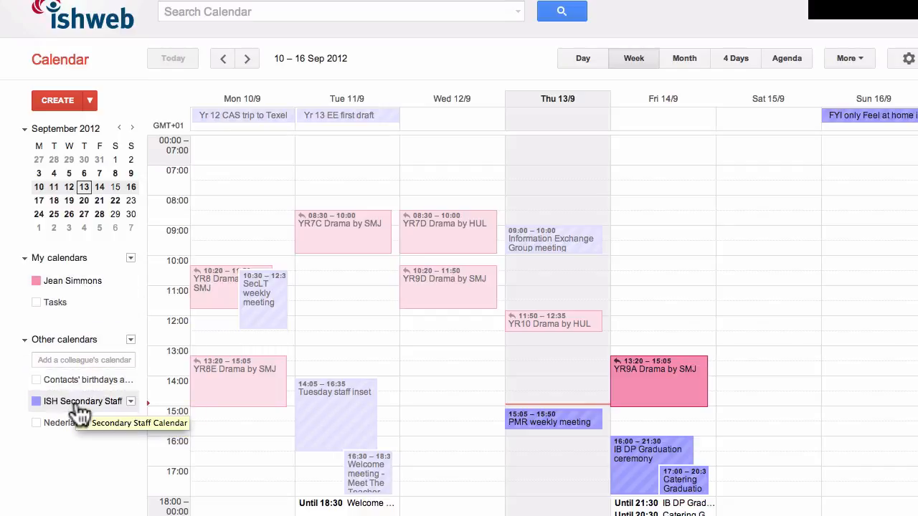
click(95, 302)
click(95, 303)
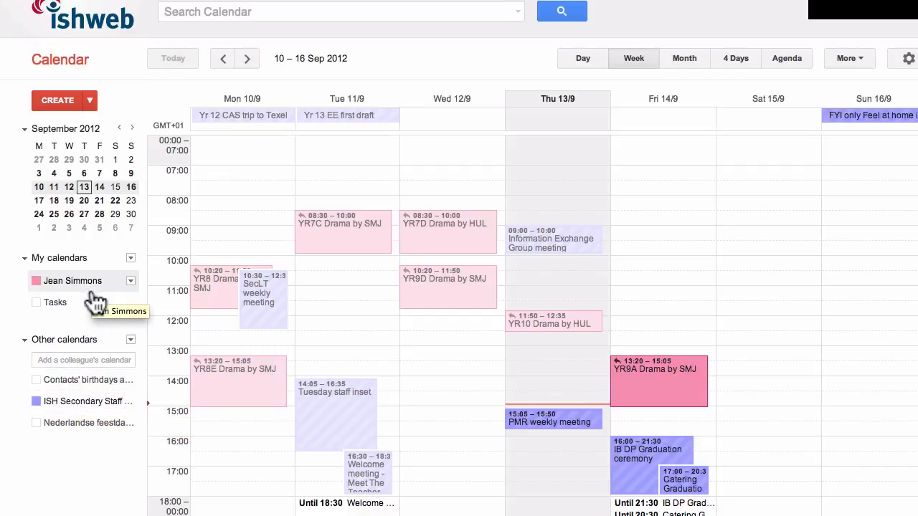
click(84, 402)
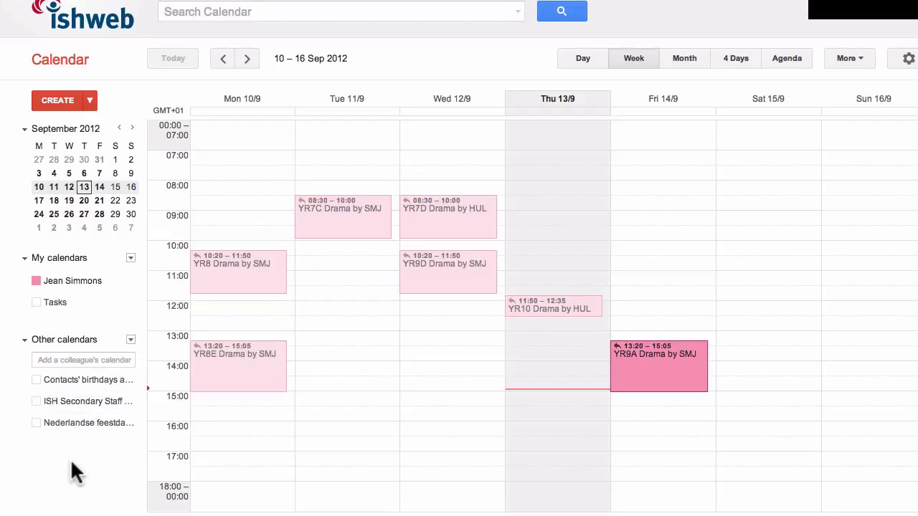
click(80, 406)
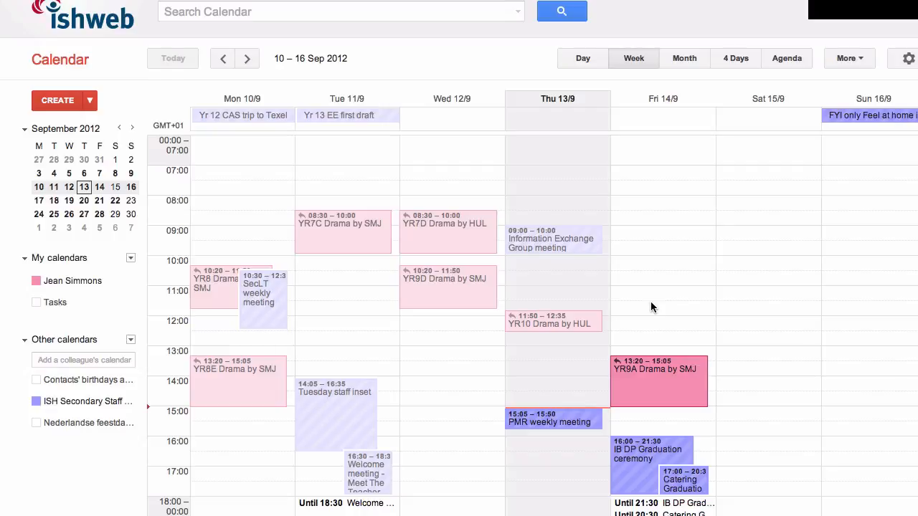
Create a new event on Friday 14 September and title it "Y11 Drama Smj P5"
drag(651, 304, 652, 324)
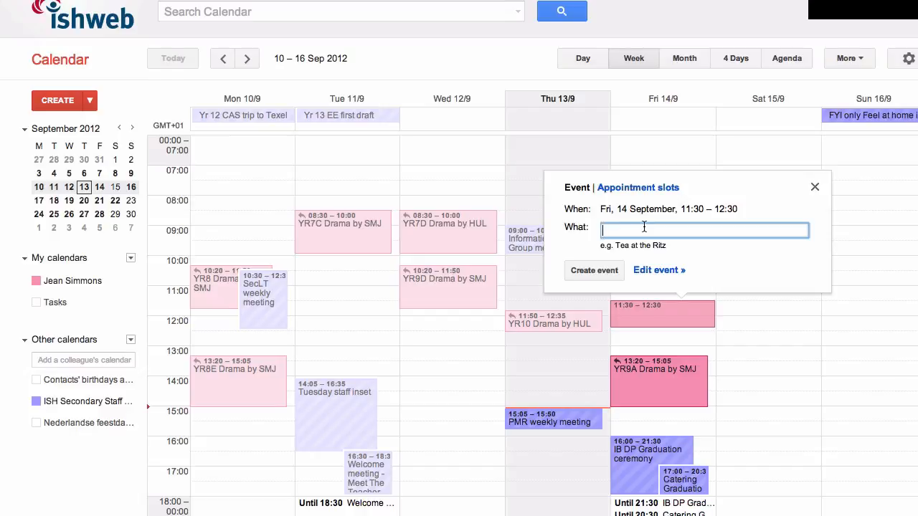
click(654, 271)
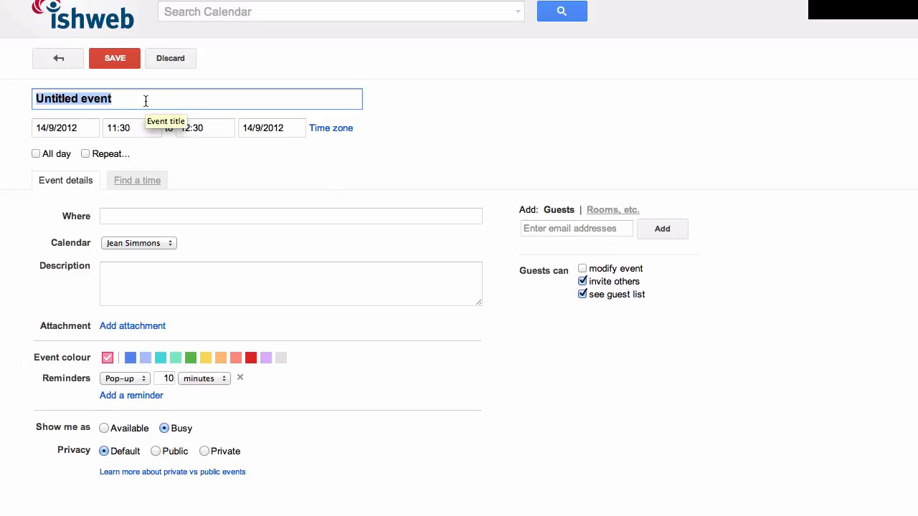
text(Y11 )
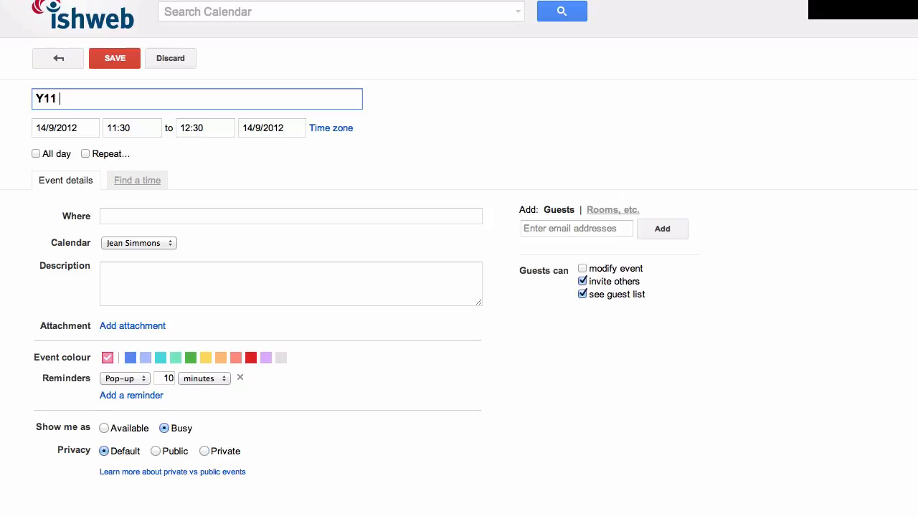
text(Drama Smj P)
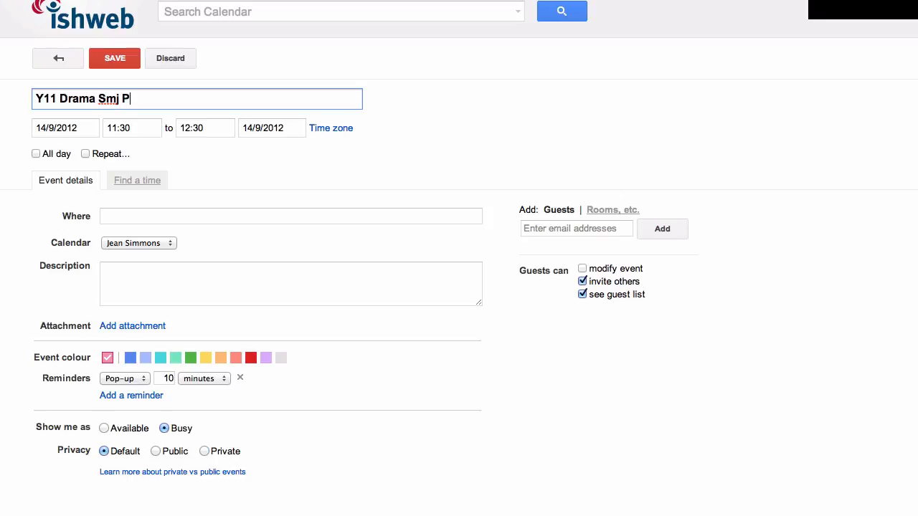
text(5)
Set the event's start time to 11:50 and its end time to 12:35
click(121, 129)
drag(120, 128, 136, 127)
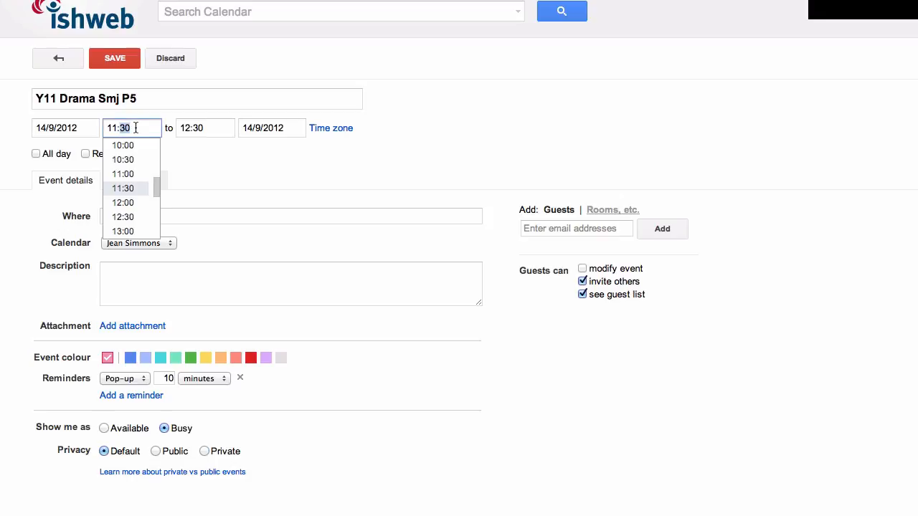
text(50)
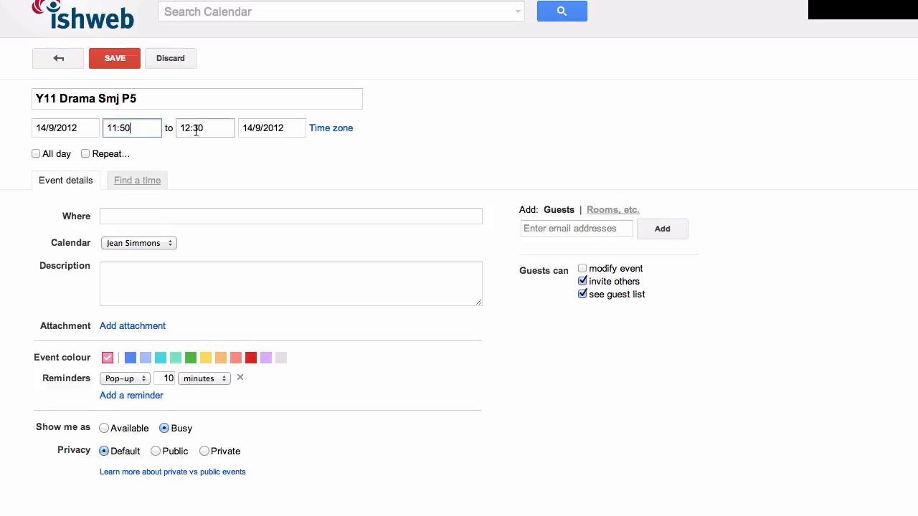
drag(192, 127, 206, 128)
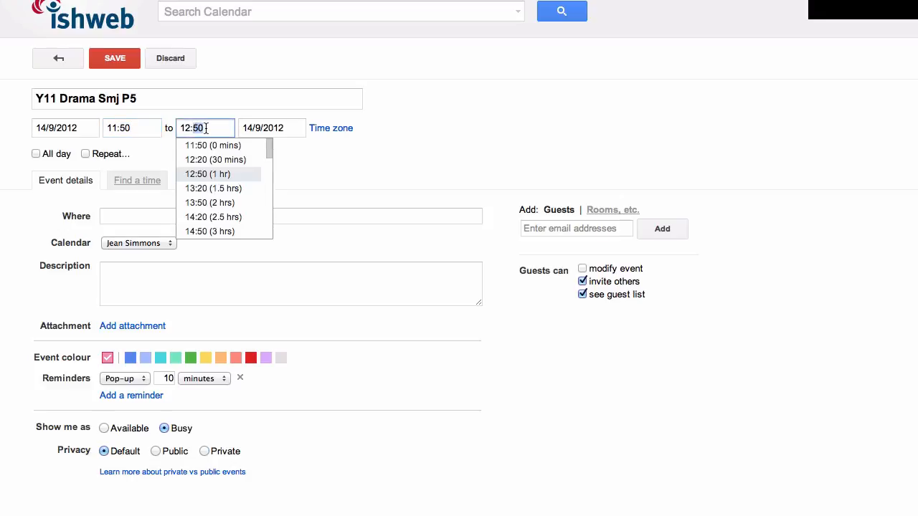
text(35)
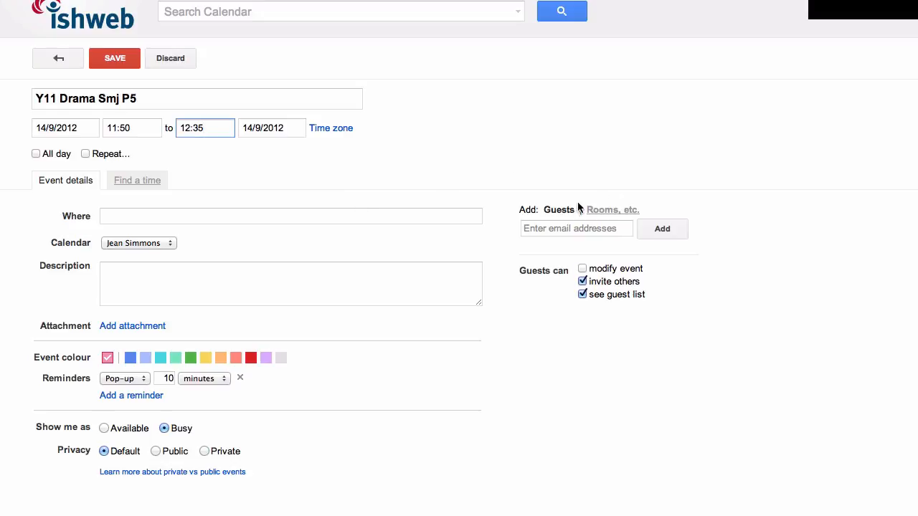
Book the room C203- Lab2 Comp for the event and save it
click(608, 211)
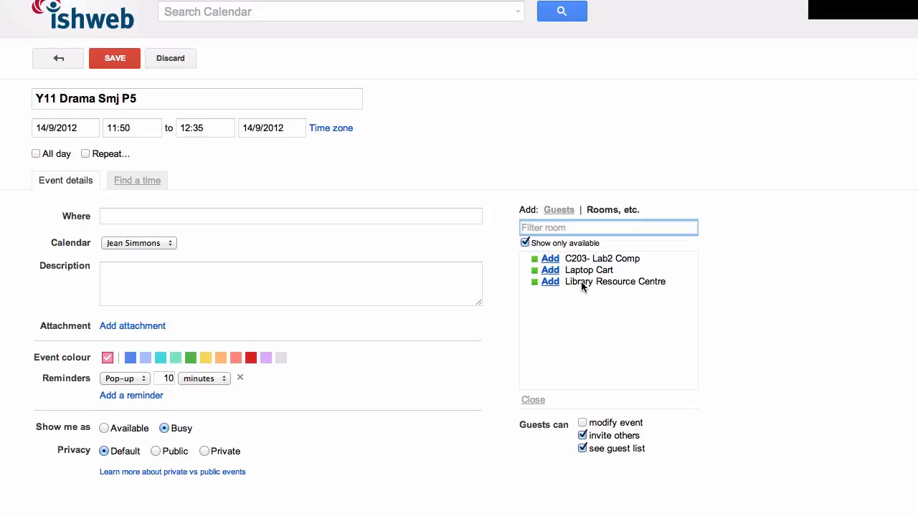
click(550, 259)
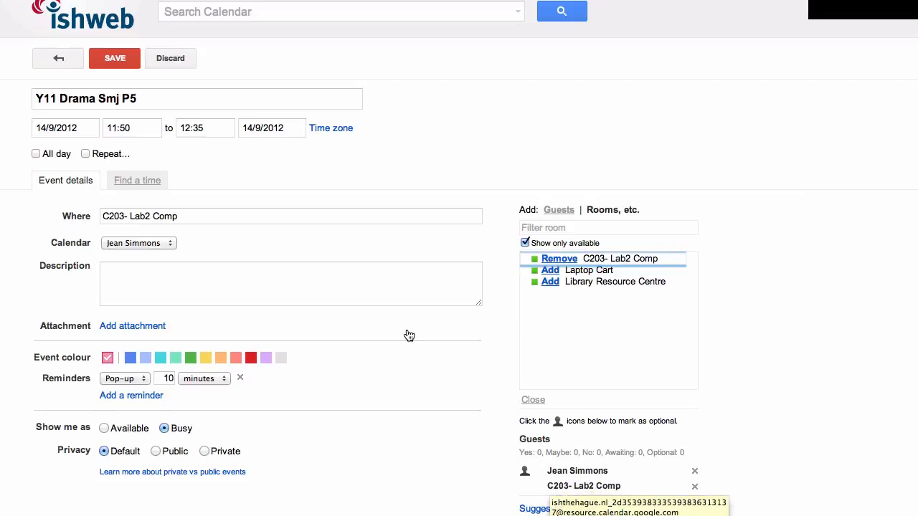
click(117, 59)
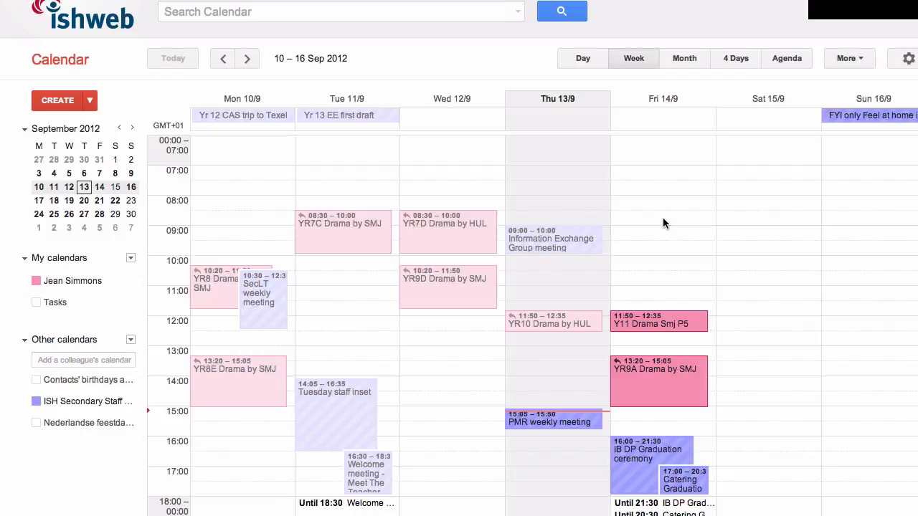
Create an event on Friday 14 September from 08:30 to 10:00 titled "Drama Y9 Smj P1-2"
drag(663, 223, 665, 253)
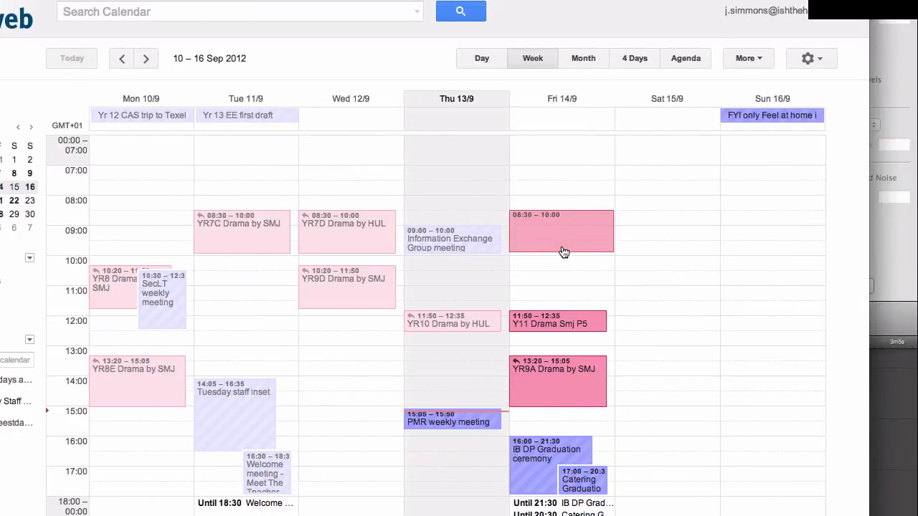
click(555, 180)
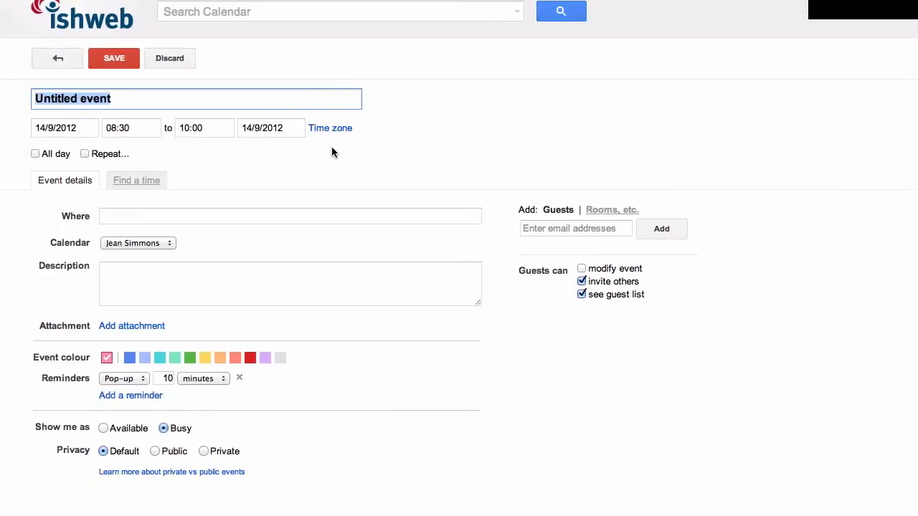
key(BackSpace)
text(Drama)
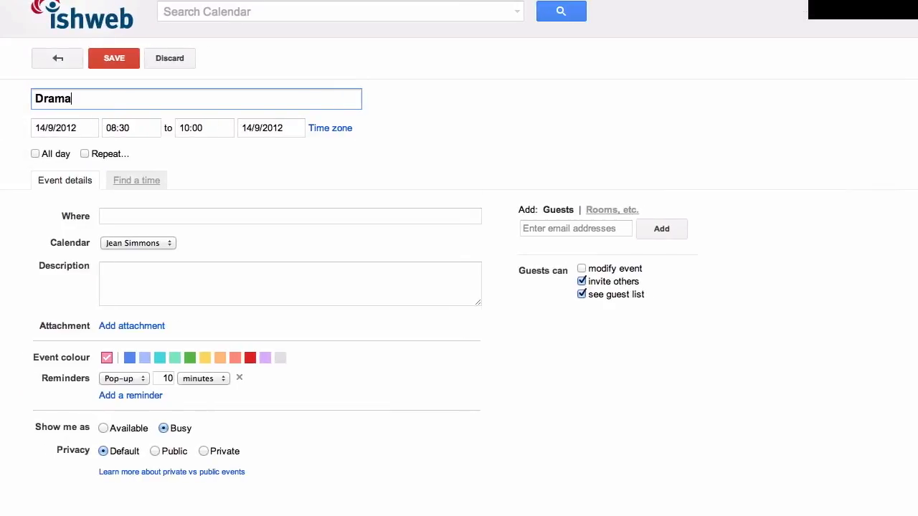
text( Y9 Smj P1-2)
click(125, 128)
click(205, 128)
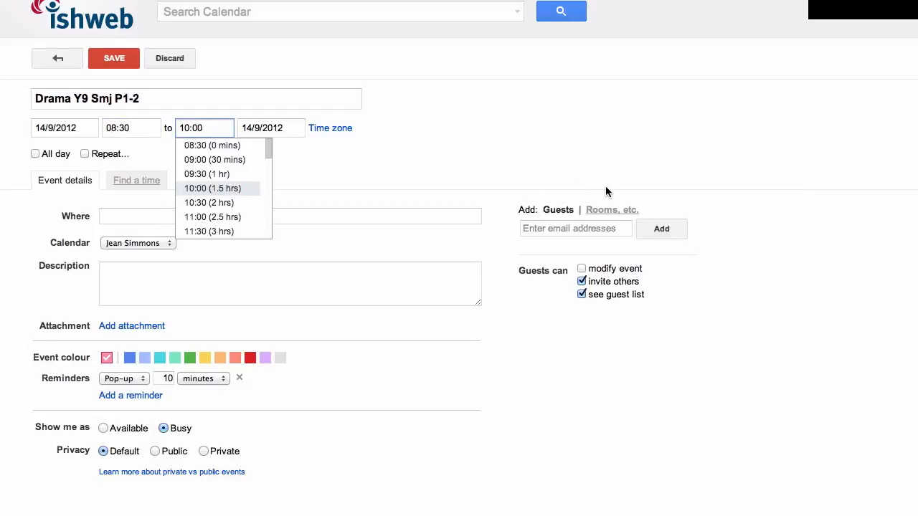
Include unavailable rooms in the list, add C201- Lab1 comp to the event and save it
click(611, 209)
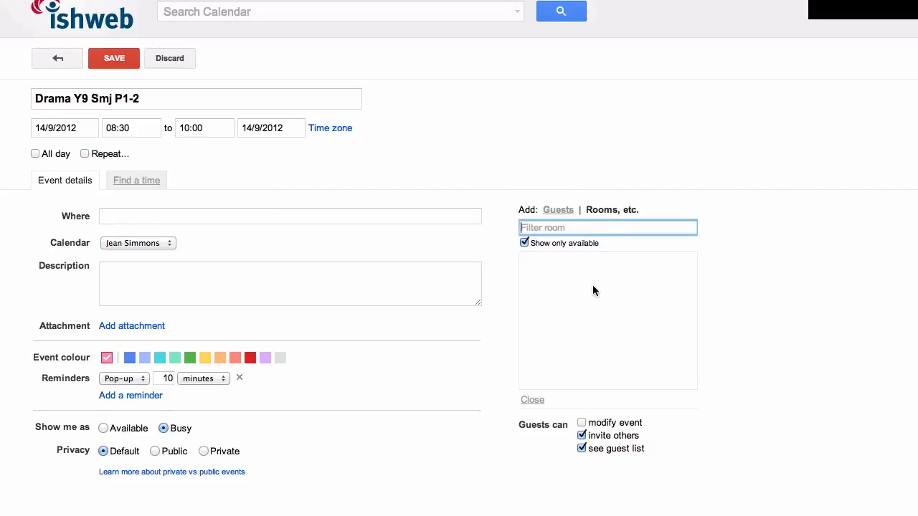
click(556, 243)
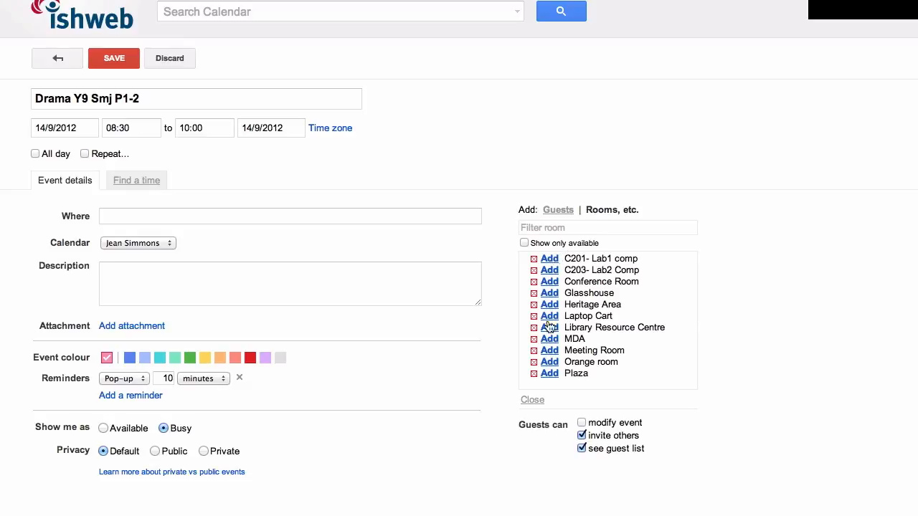
click(549, 260)
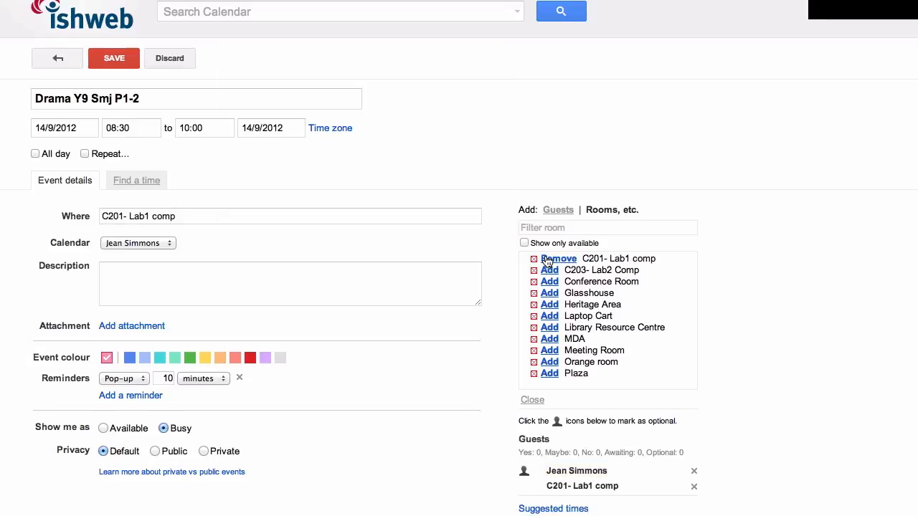
click(115, 59)
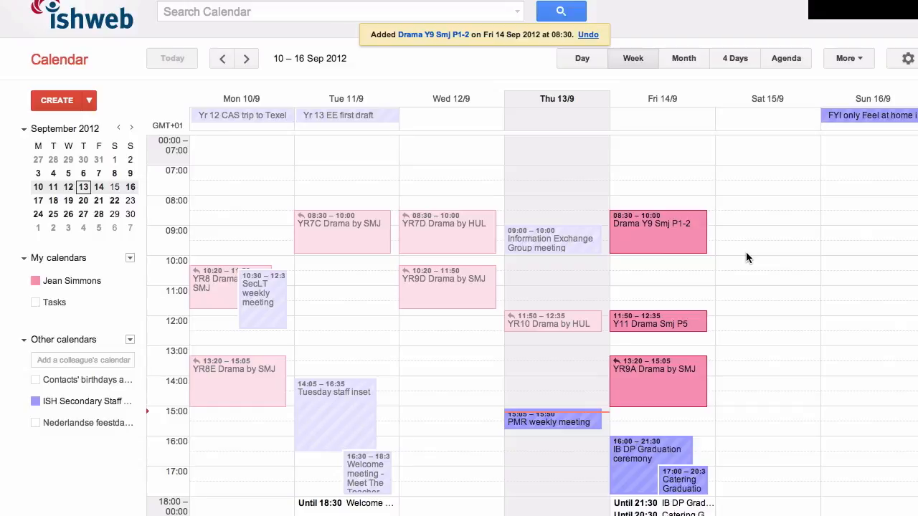
Examine the Drama Y9 Smj P1-2 event's room response and the rooms available for its time, leaving the event unedited
click(653, 238)
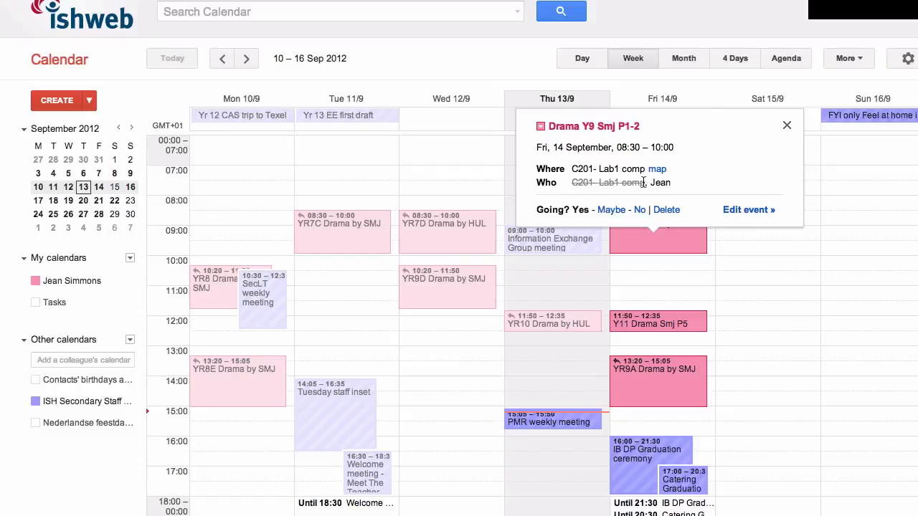
click(735, 212)
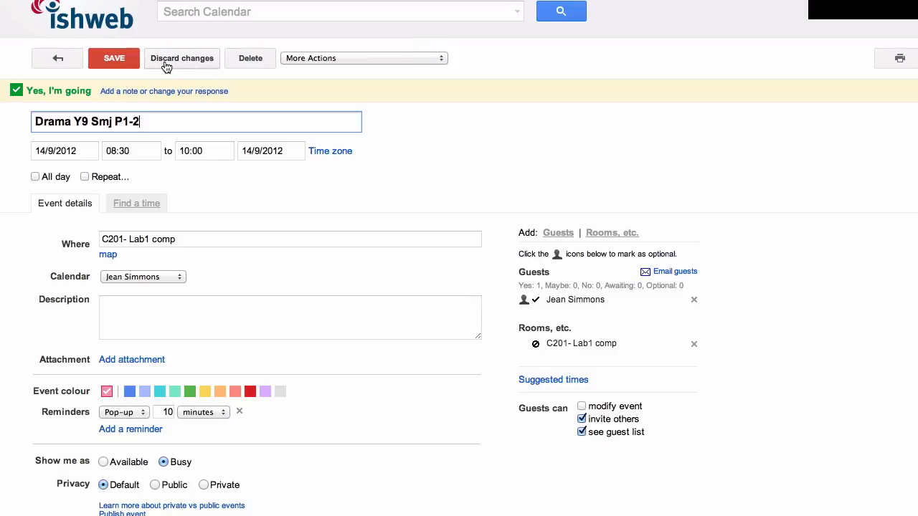
click(58, 58)
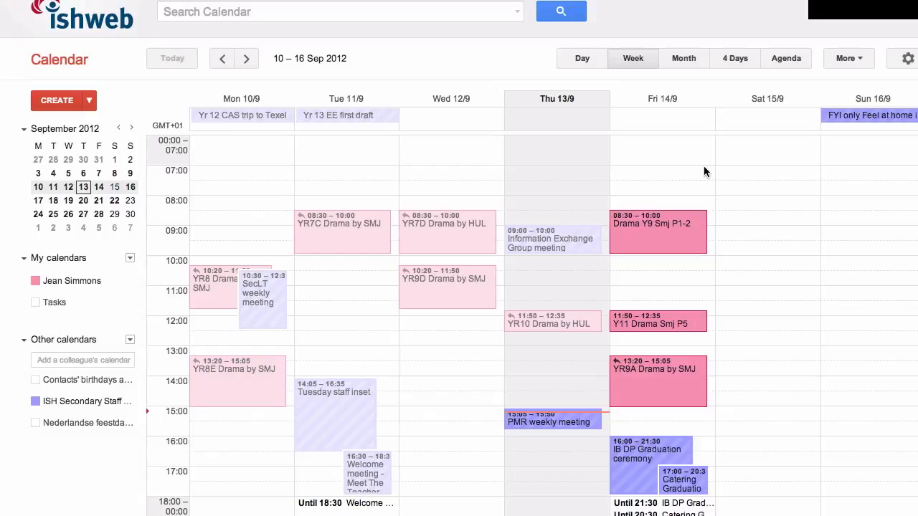
click(685, 236)
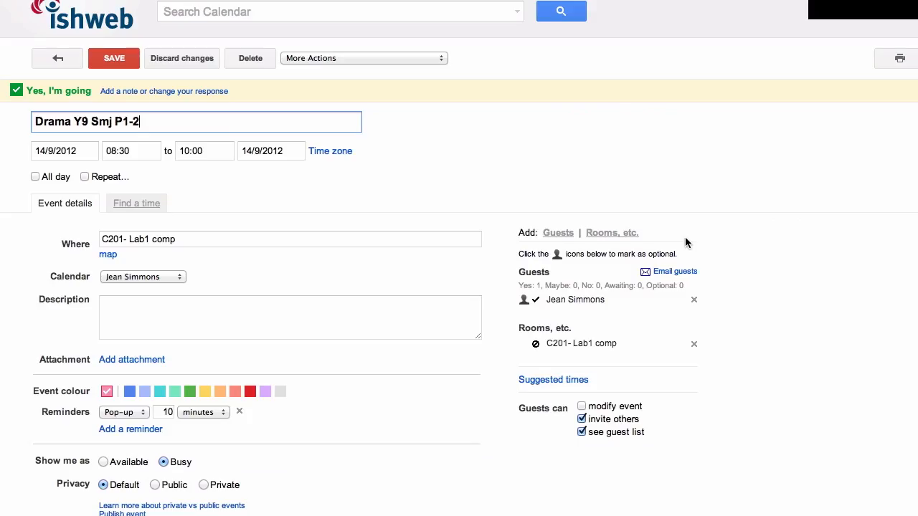
click(619, 233)
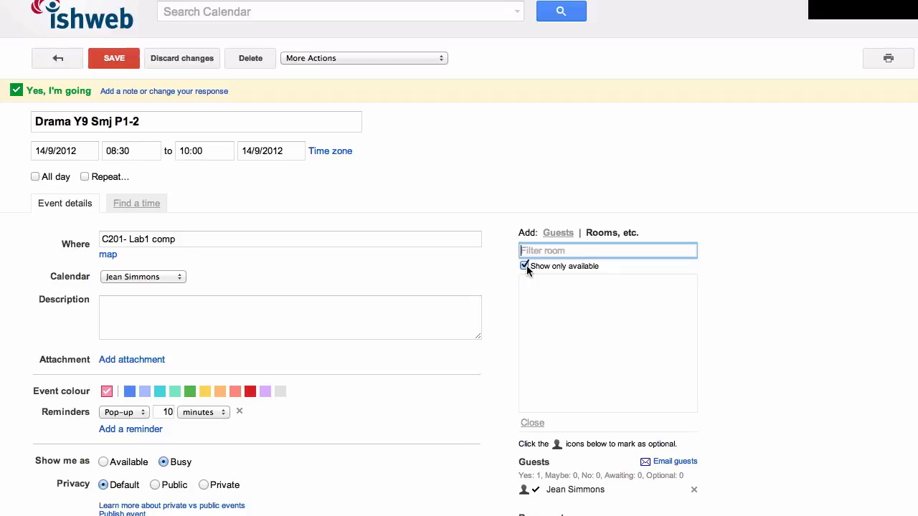
click(57, 58)
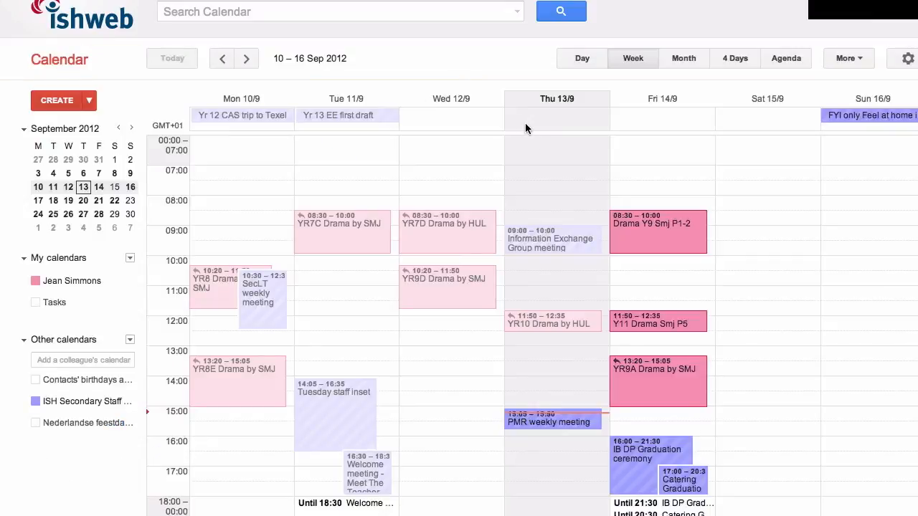
Delete the Drama Y9 Smj P1-2 event on Friday
click(642, 238)
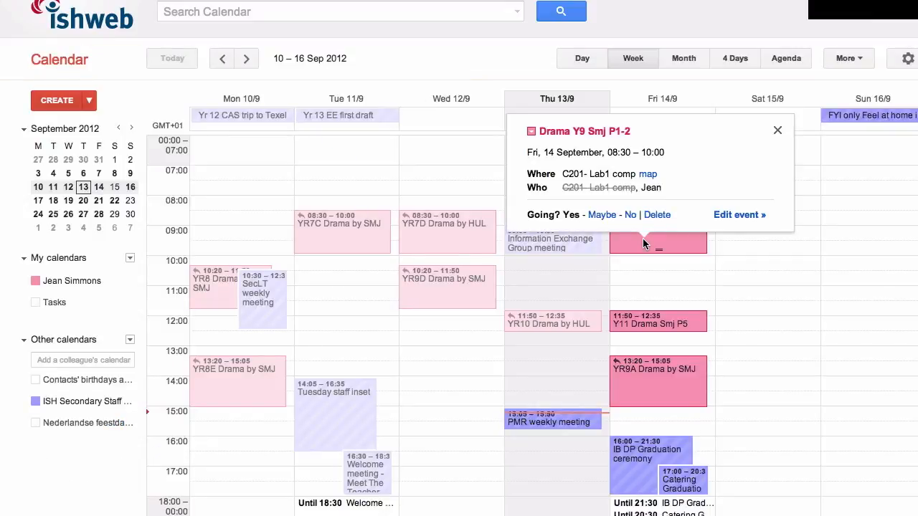
click(657, 215)
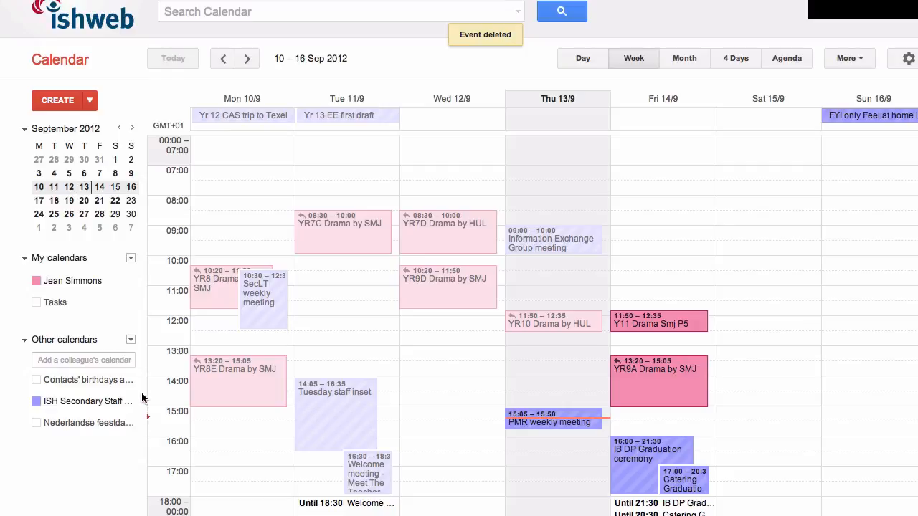
Browse the interesting calendars and open the list of resources for ishthehague.nl
click(131, 340)
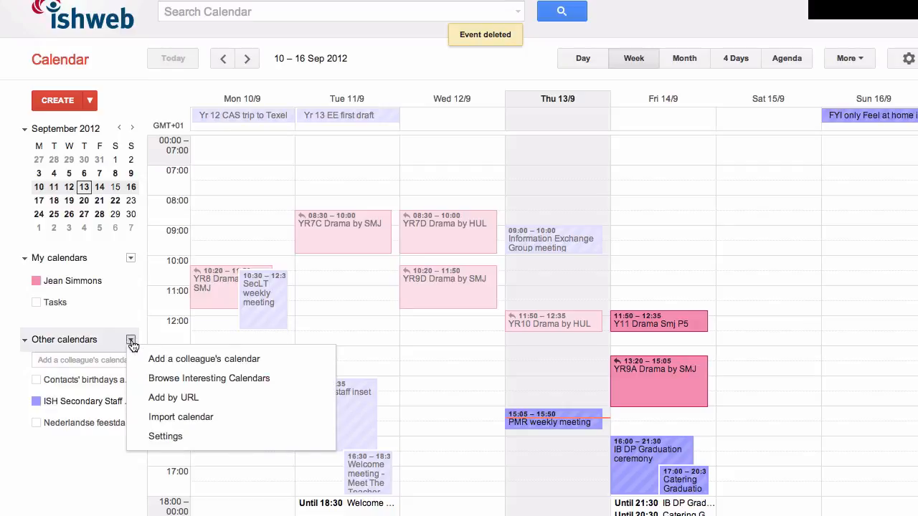
click(174, 384)
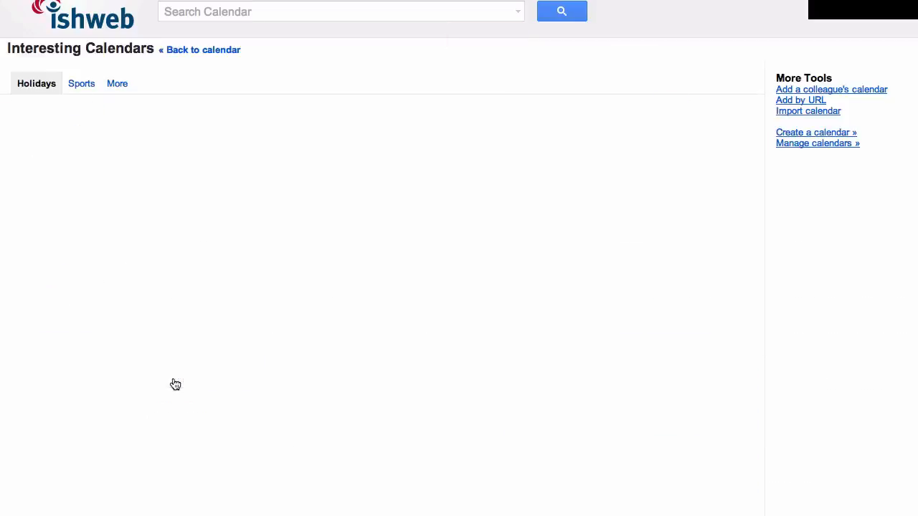
click(117, 84)
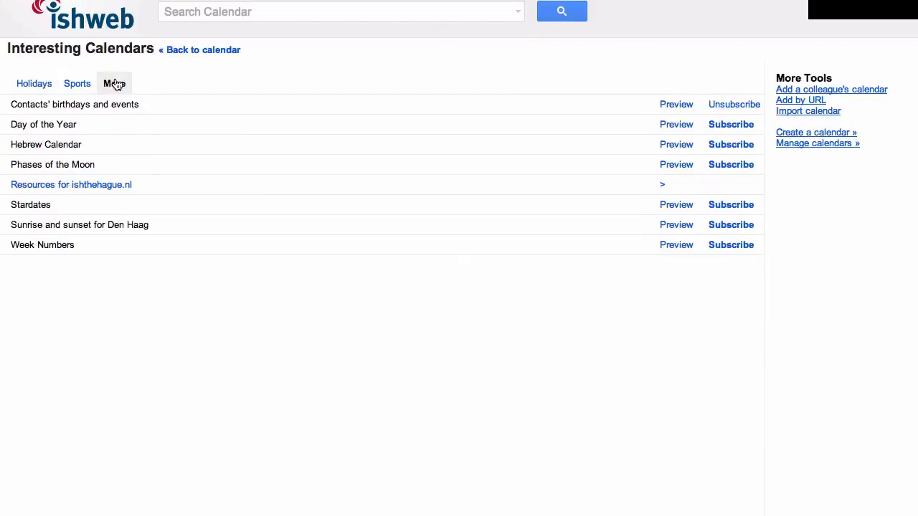
click(84, 191)
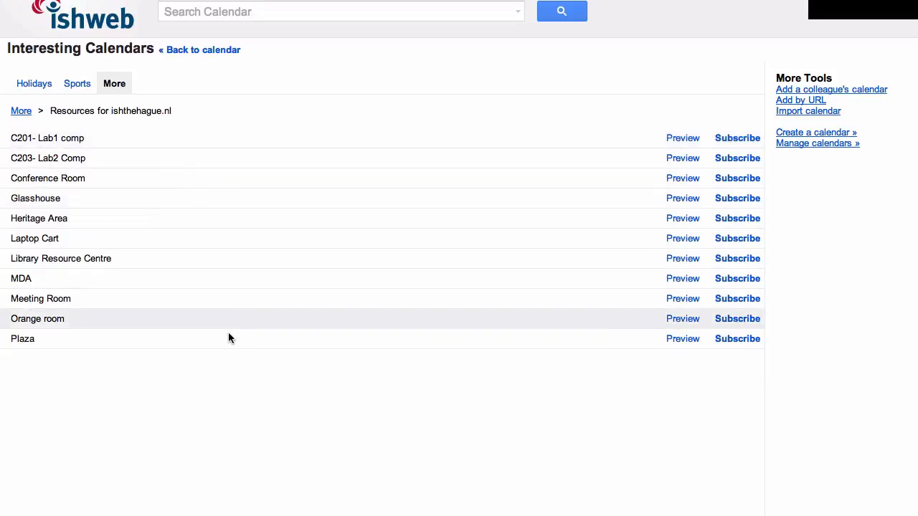
Subscribe to the C201- Lab1 comp, C203- Lab2 Comp, Library Resource Centre, Laptop Cart and MDA calendars, and return to the calendar
click(737, 140)
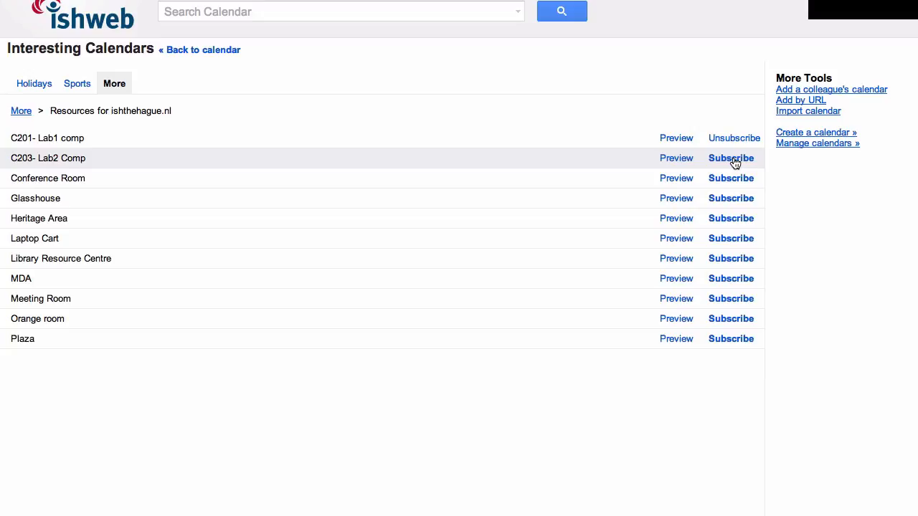
click(735, 160)
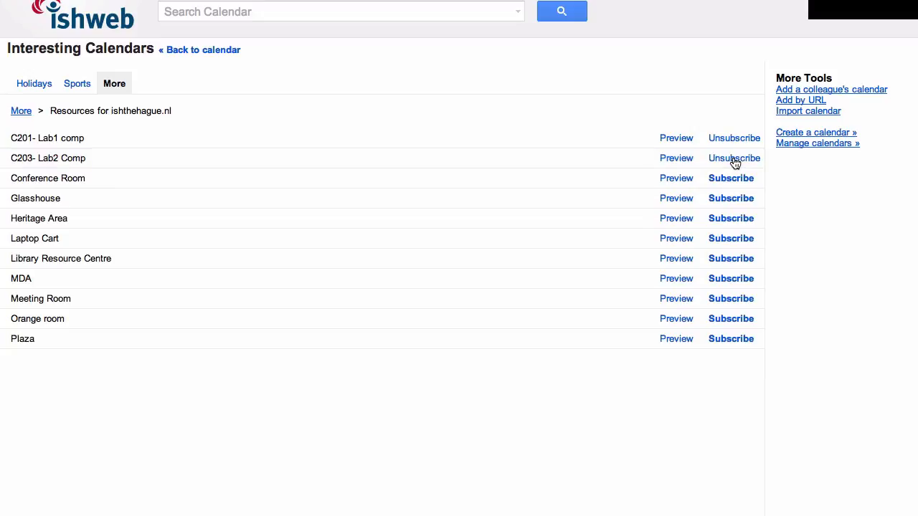
click(737, 263)
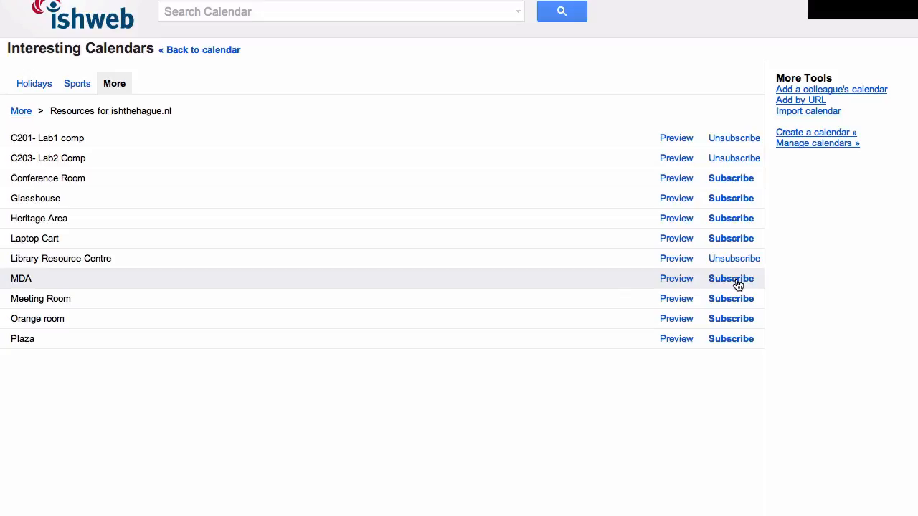
click(735, 242)
click(732, 279)
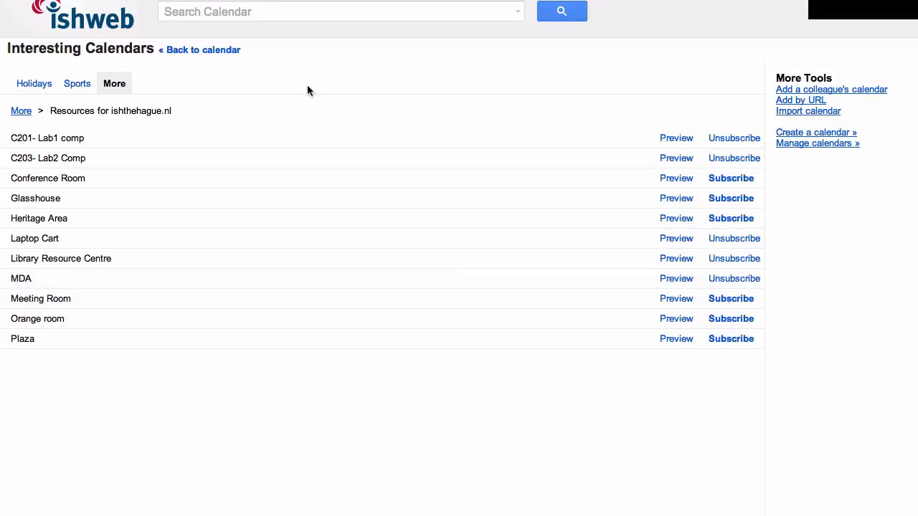
click(203, 51)
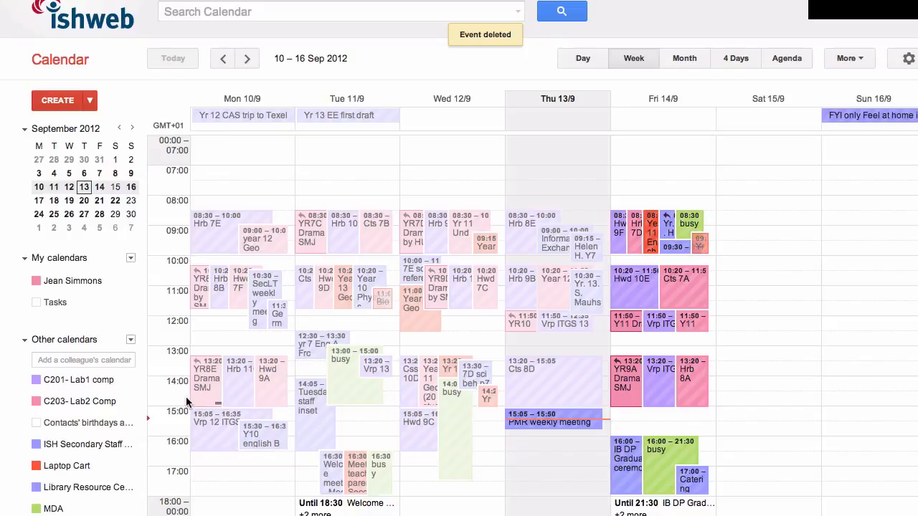
Hide the C201- Lab1 comp, C203- Lab2 Comp, ISH Secondary Staff, Laptop Cart and Library Resource Centre calendars, keeping MDA displayed
click(100, 380)
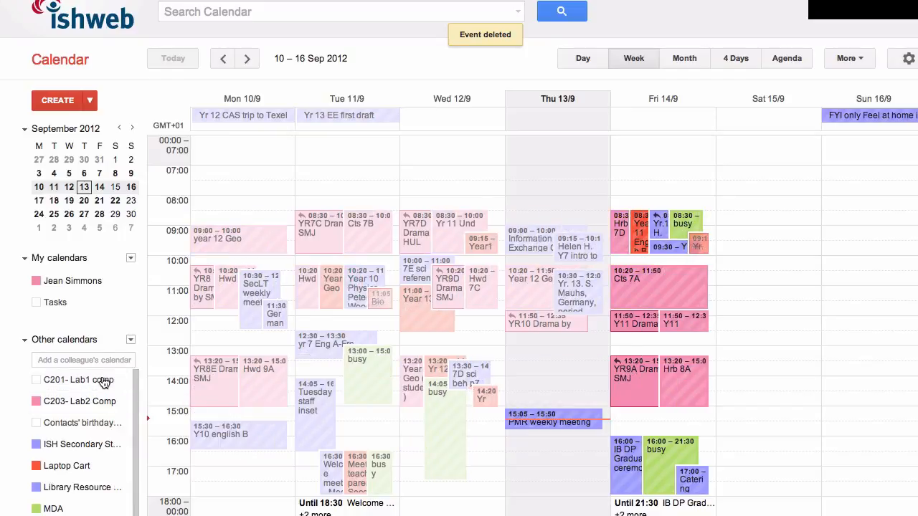
click(101, 400)
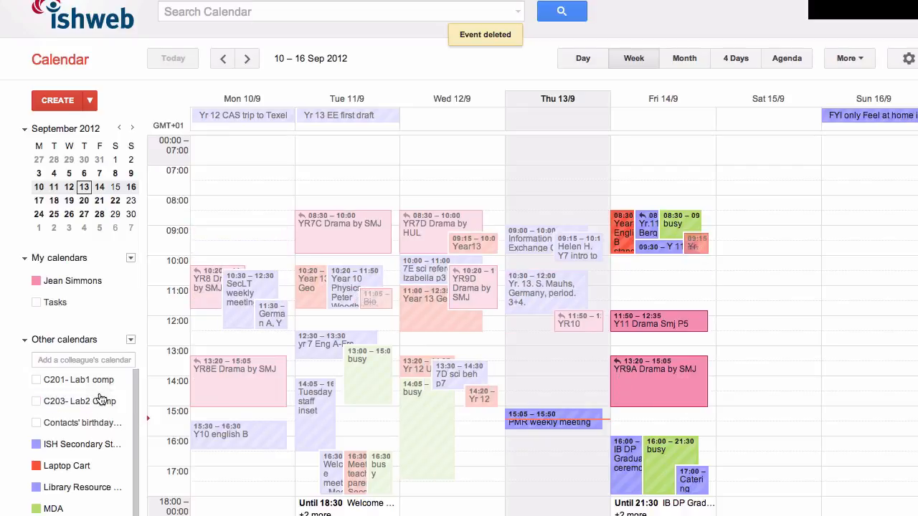
click(99, 444)
click(86, 466)
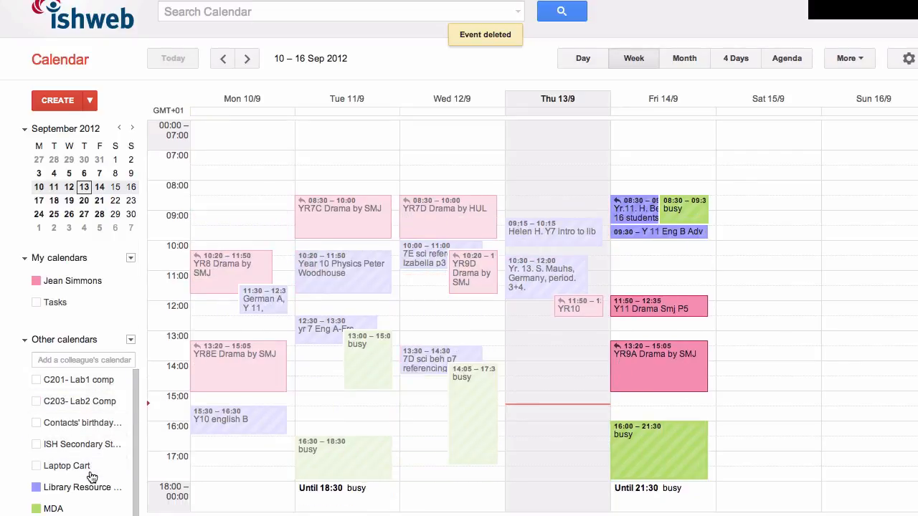
click(88, 493)
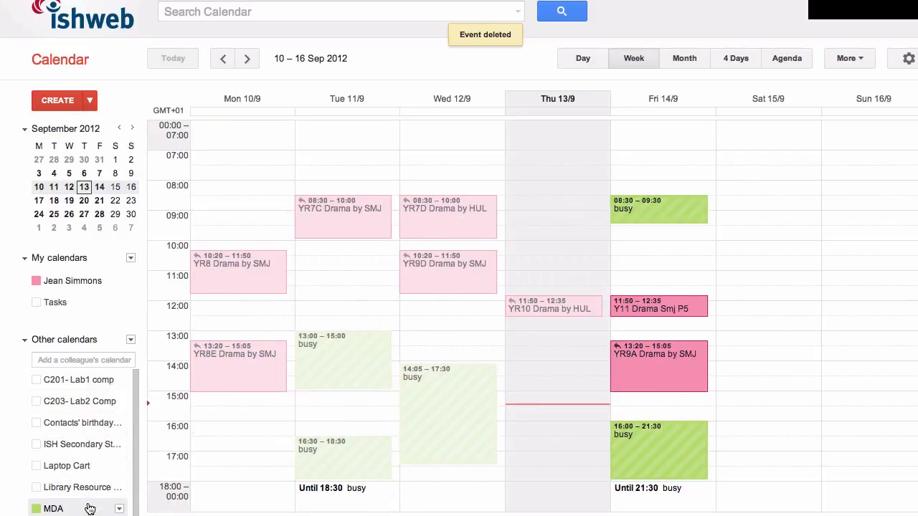
click(89, 506)
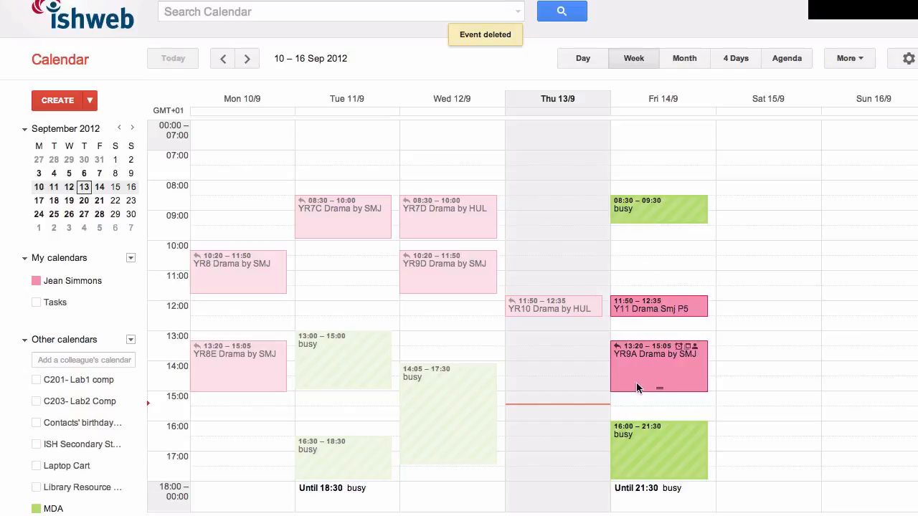
Check the details of the MDA booking on Friday morning at 08:30, and hide the MDA calendar
click(662, 221)
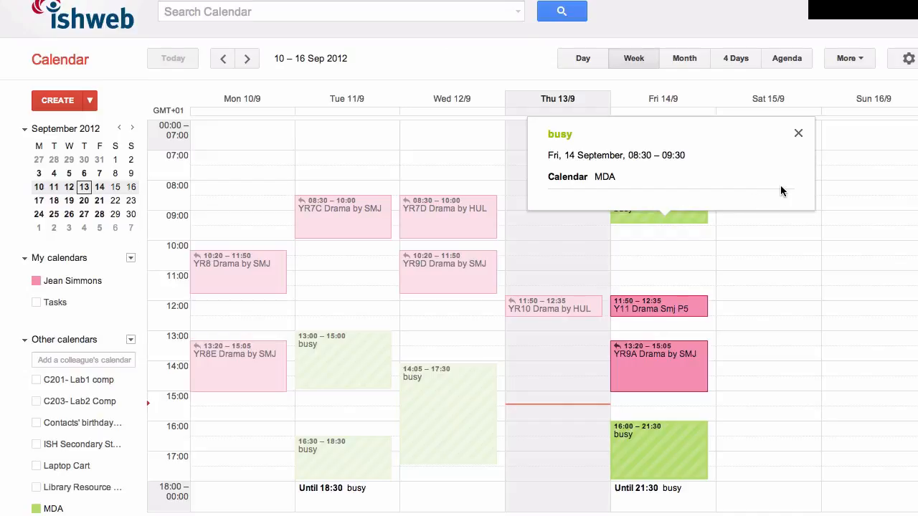
click(800, 136)
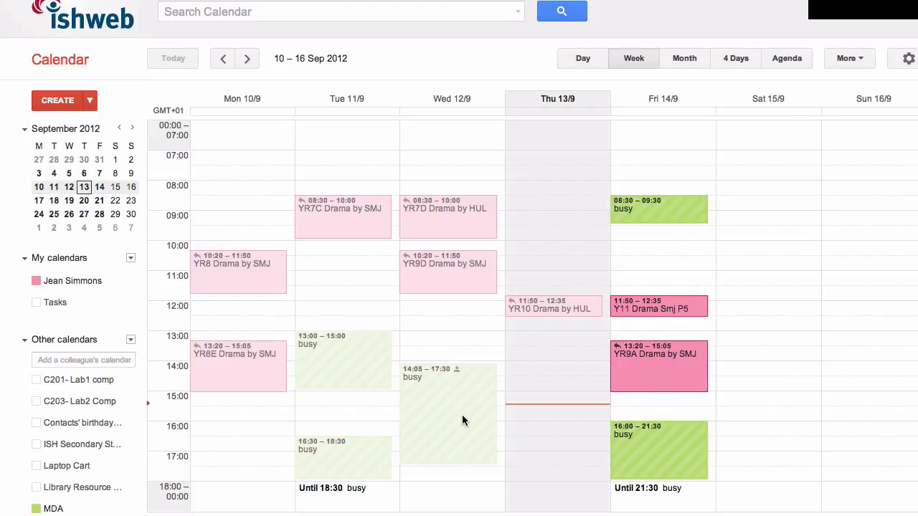
click(54, 508)
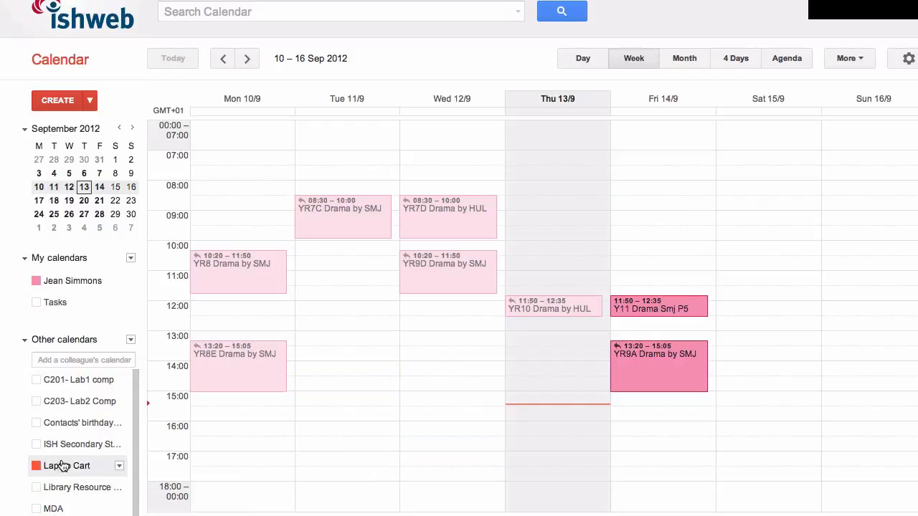
Display the C201- Lab1 comp and C203- Lab2 Comp calendars and colour C203- Lab2 Comp yellow
click(83, 387)
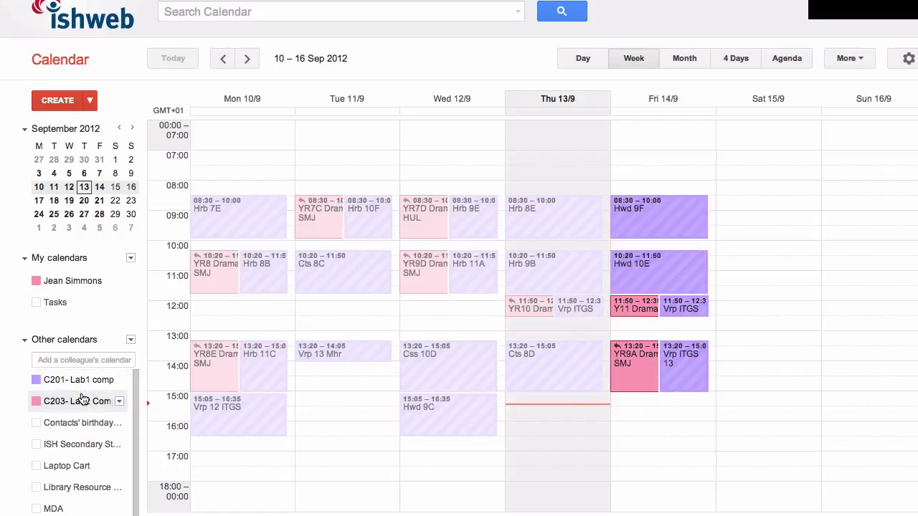
click(81, 399)
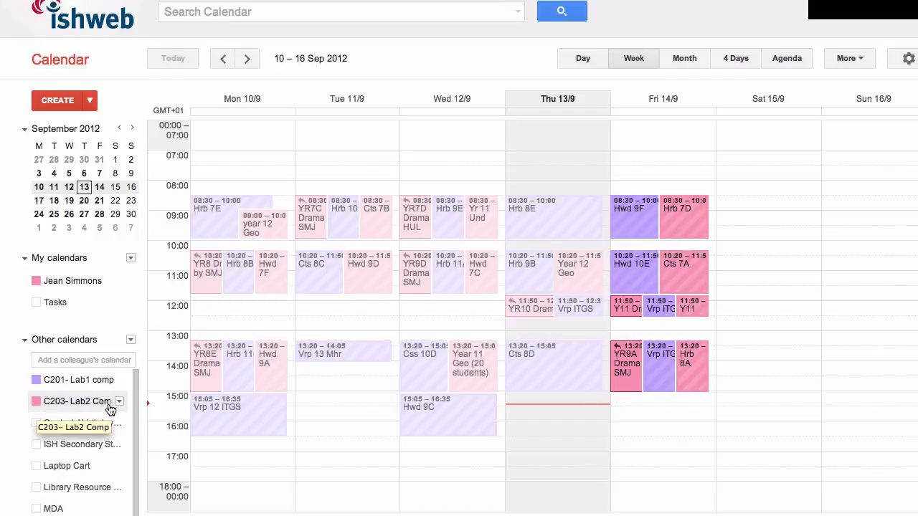
click(120, 402)
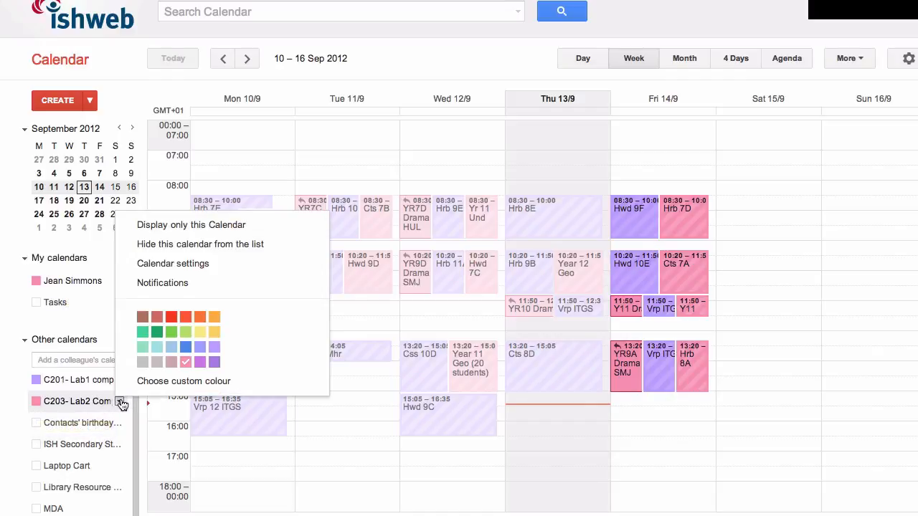
click(200, 331)
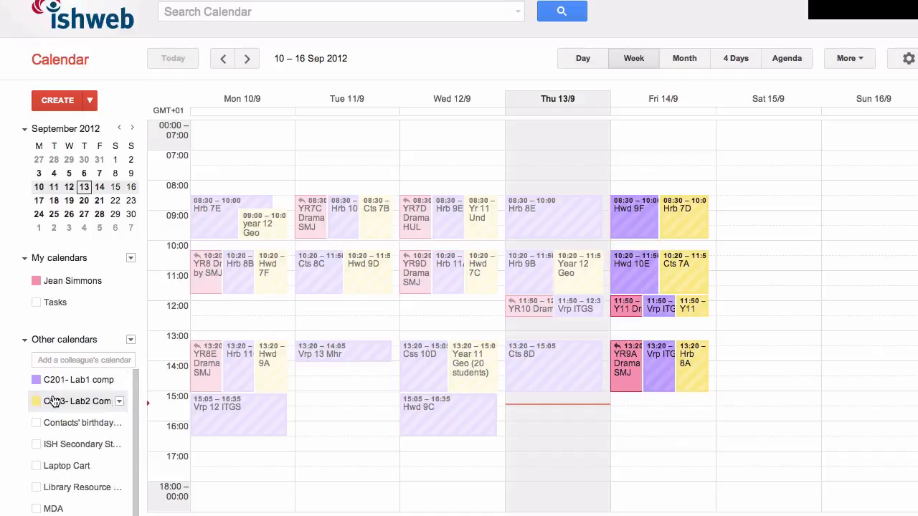
Check the week's Laptop Cart bookings, leaving that calendar and both computer lab calendars hidden
click(69, 446)
click(70, 448)
click(62, 401)
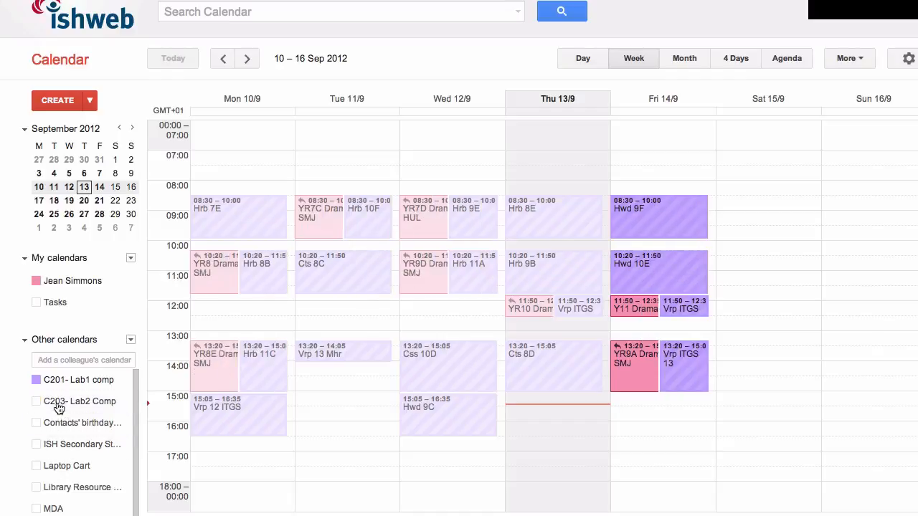
click(64, 466)
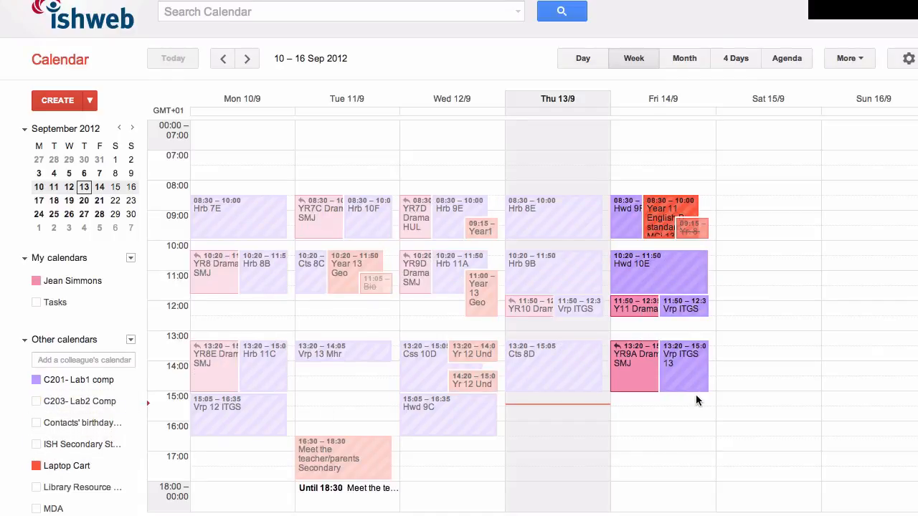
click(79, 465)
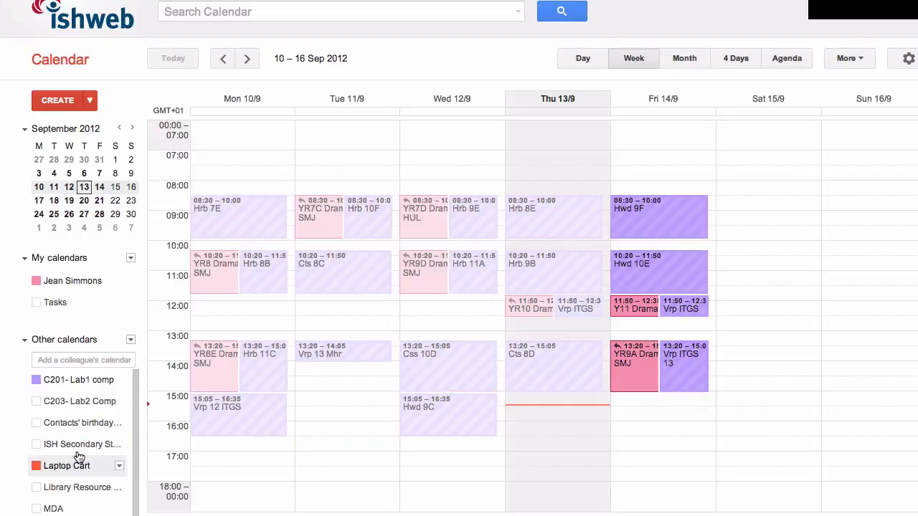
click(85, 381)
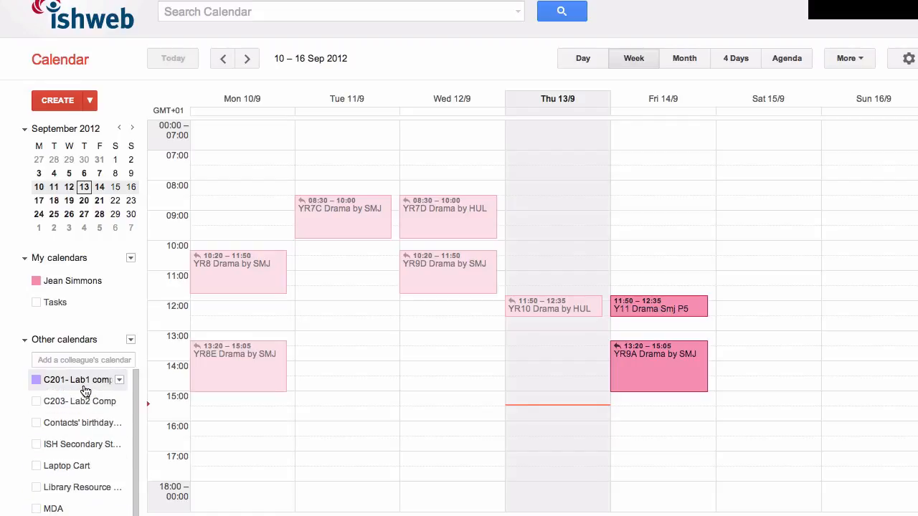
Switch the C201- Lab1 comp, C203- Lab2 Comp and personal calendars' display on and off, leaving only the personal calendar shown
click(85, 391)
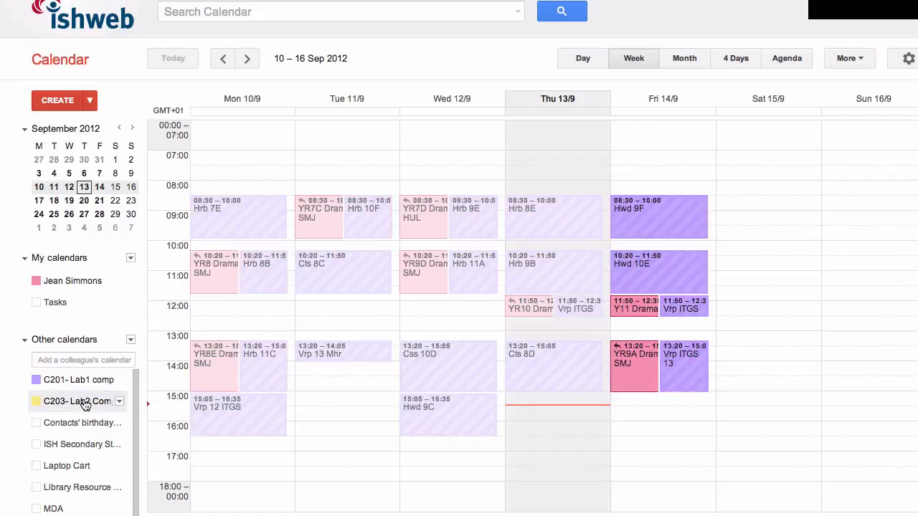
click(84, 406)
click(84, 406)
click(84, 391)
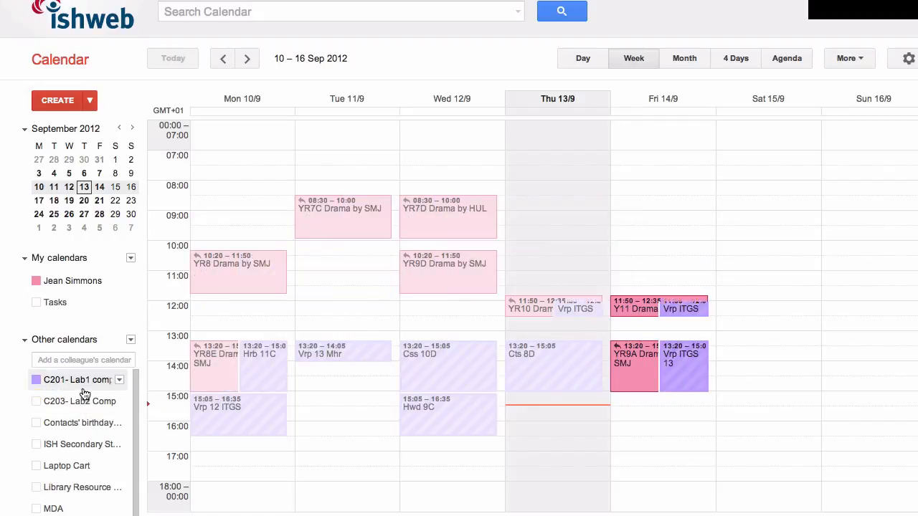
click(81, 279)
click(81, 279)
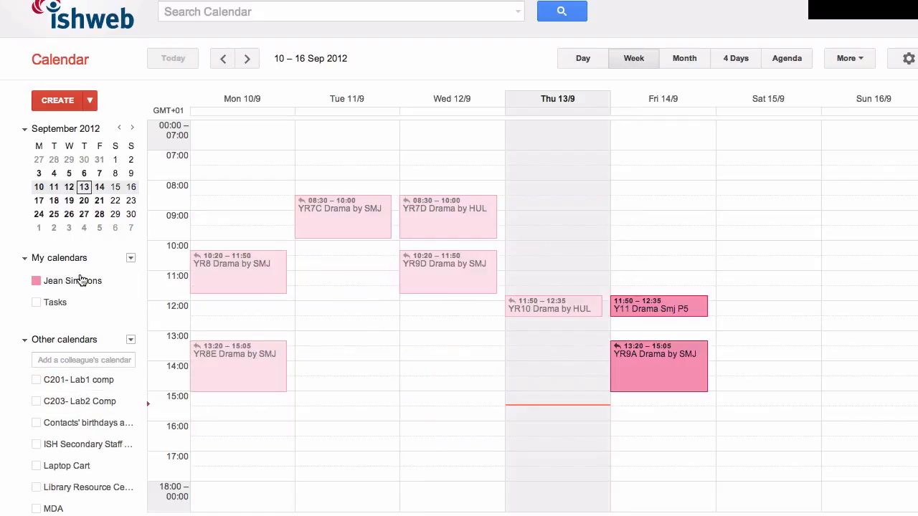